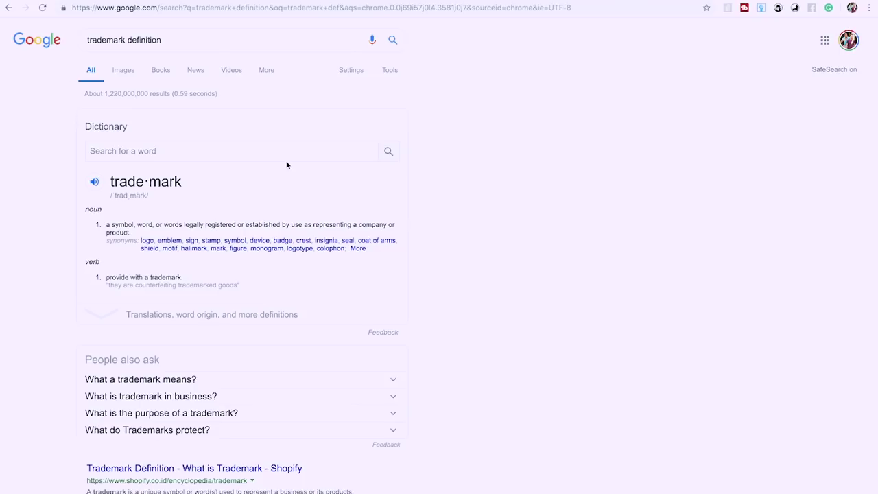
double_click(193, 225)
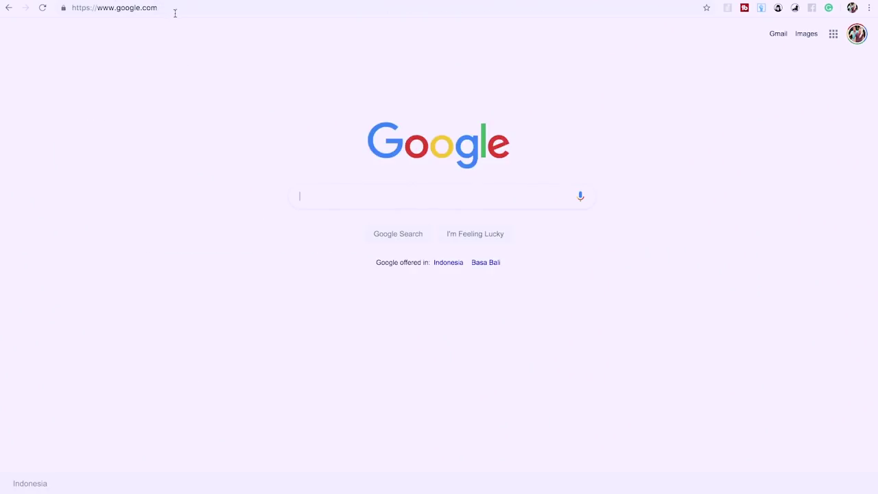
Go to the United States Patent and Trademark Office website at uspto.gov
click(174, 9)
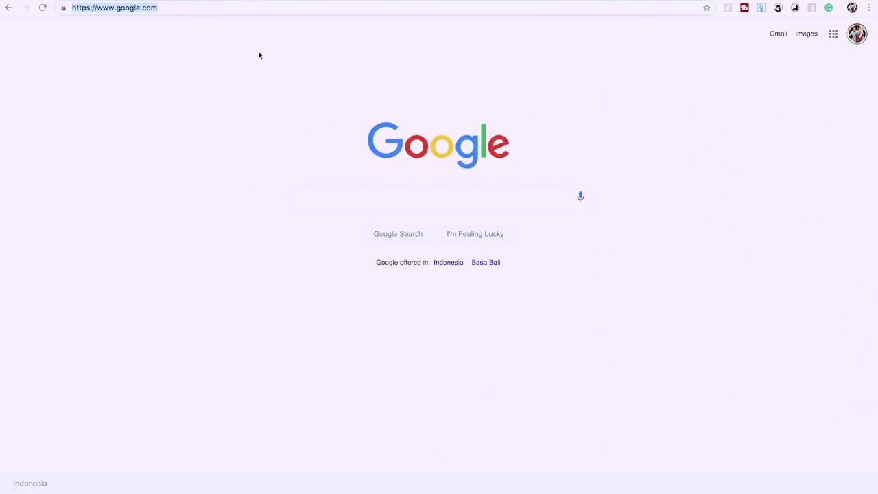
text(uspto.)
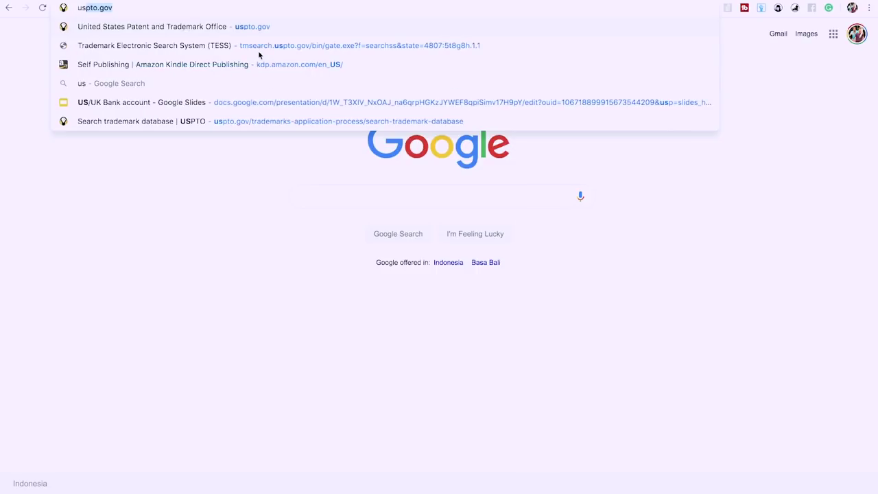
text(go)
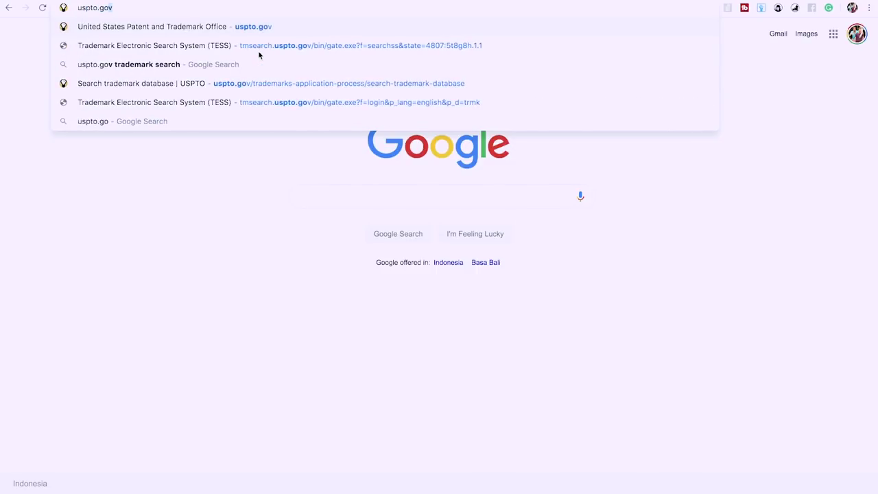
text(v)
key(Return)
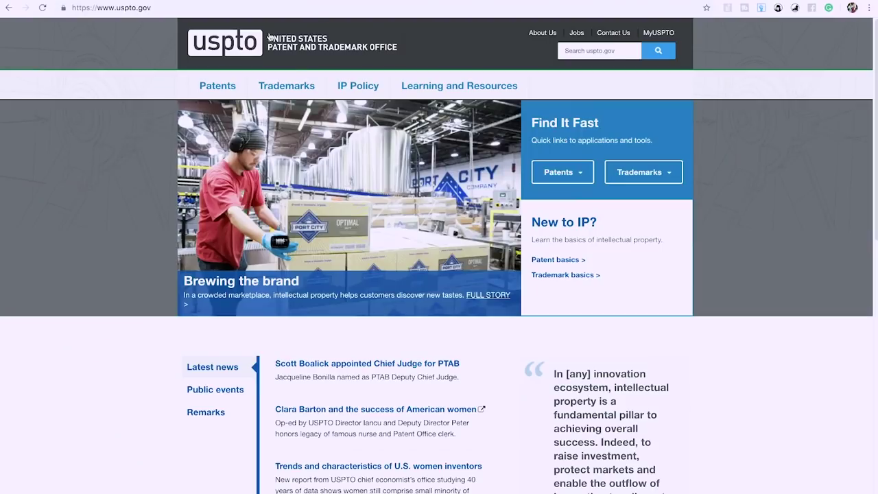
Open the Basic Word Mark Search of the TESS trademark database through the site's Searching trademarks page
mouse_move(290, 82)
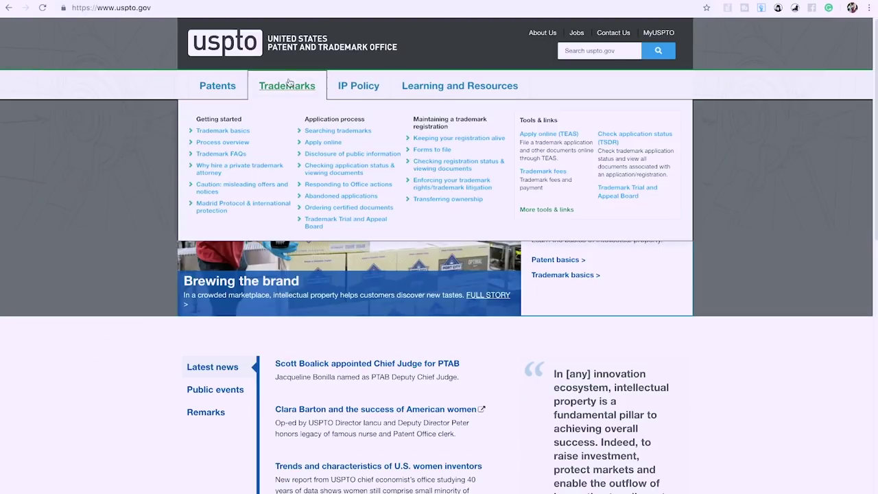
click(329, 131)
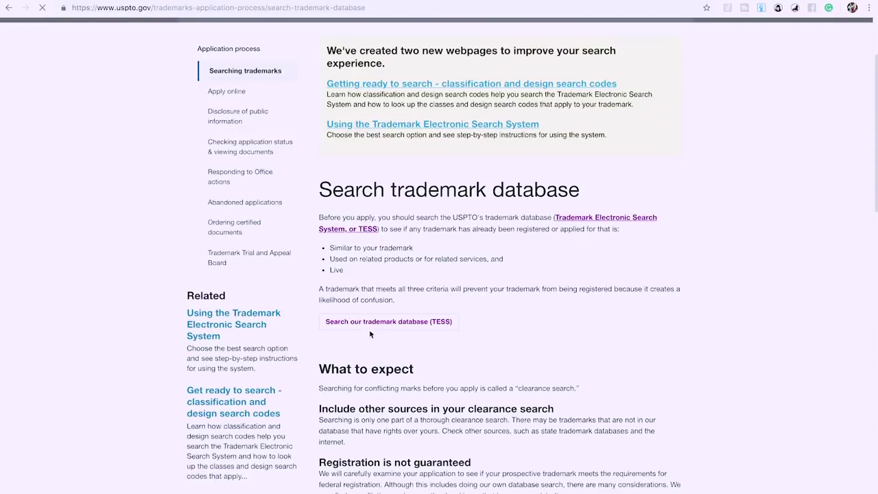
click(378, 328)
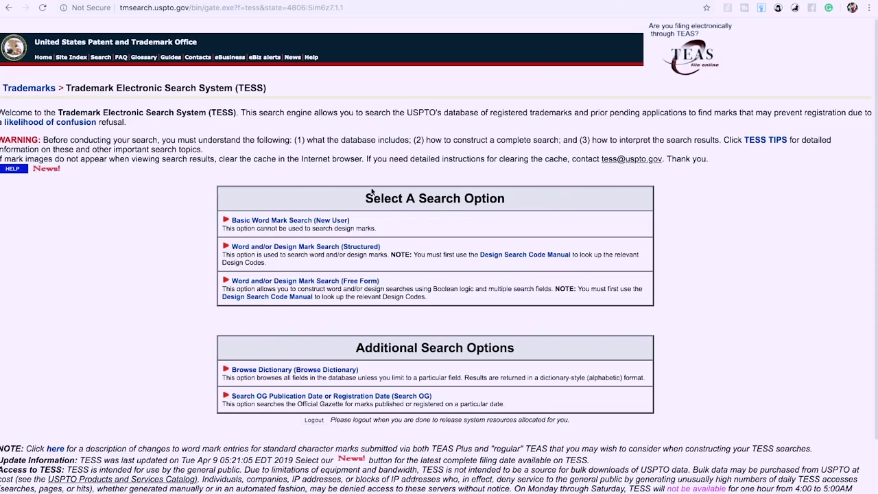
click(291, 221)
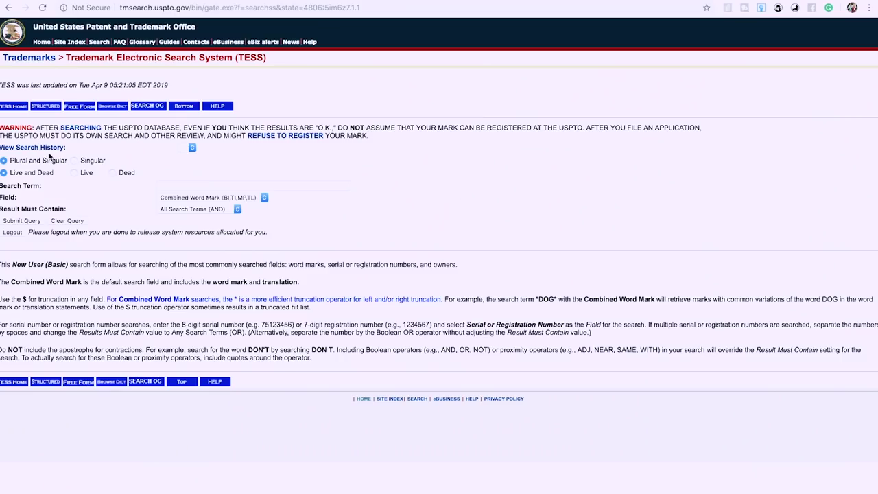
Search the trademark database for "weight watchers", limited to live marks
click(194, 186)
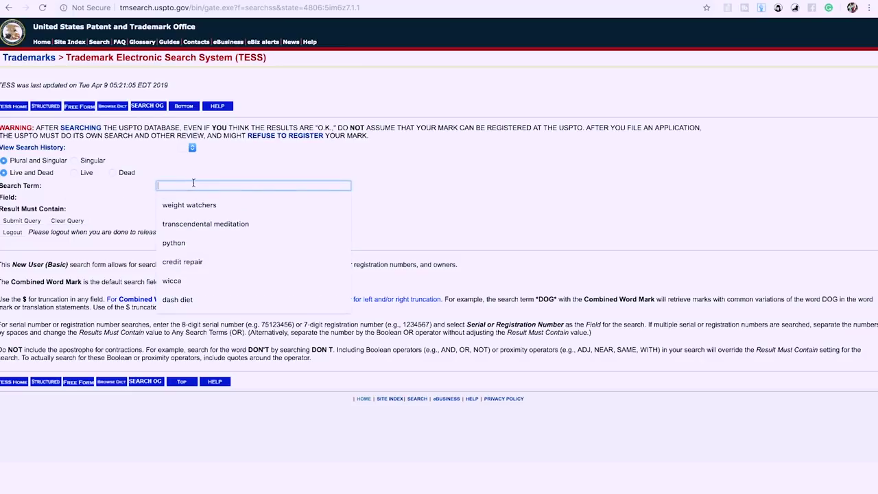
click(74, 173)
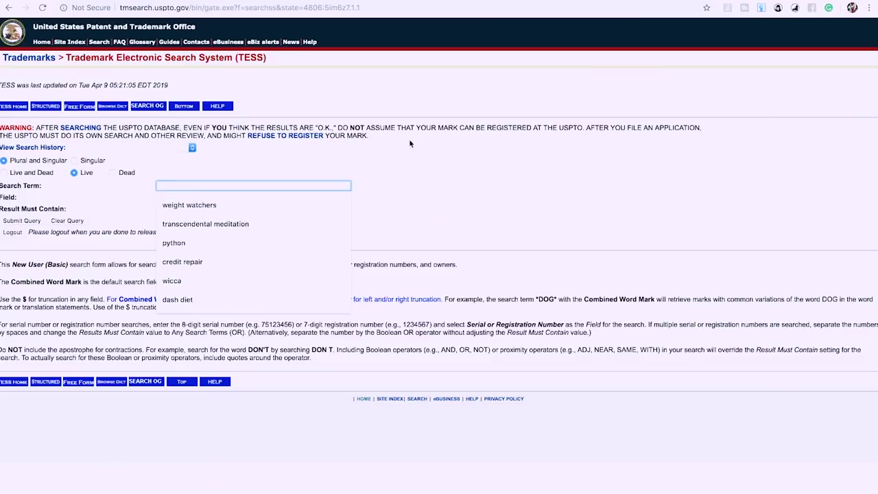
text(weight w)
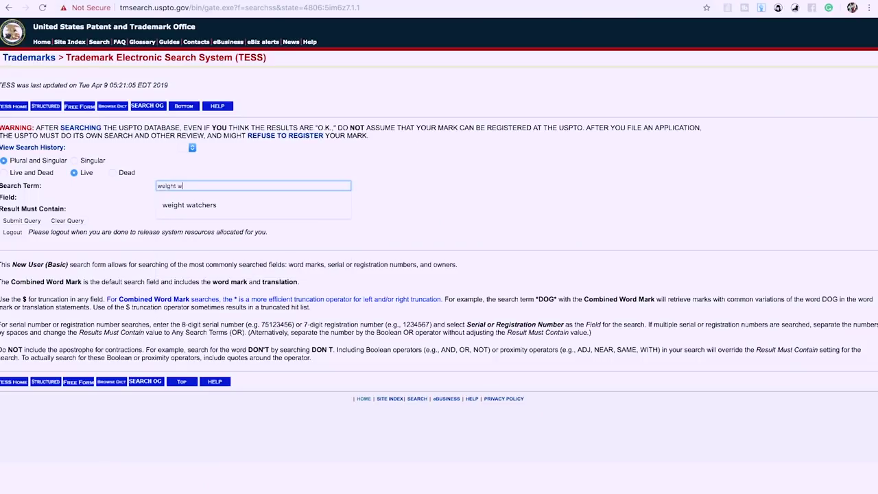
text(atchers)
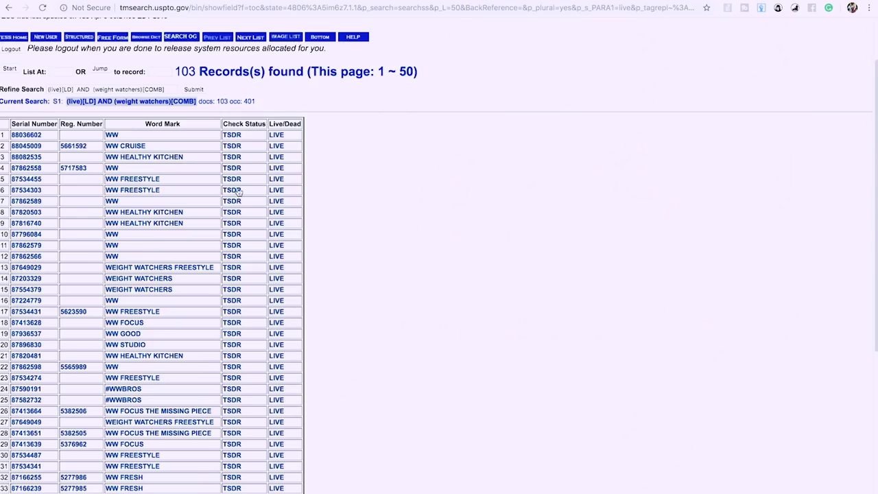
Open the WEIGHT WATCHERS records 14 and 15 from the results list, each in a new tab
scroll(324, 176, down, 5)
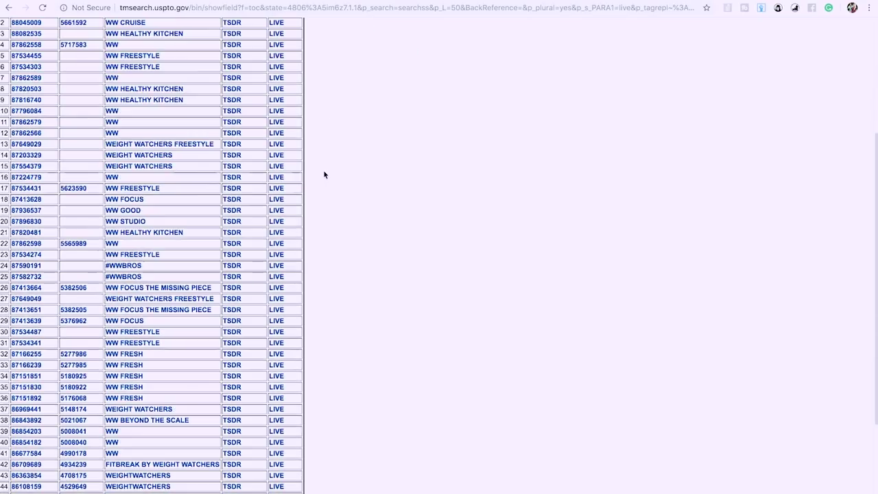
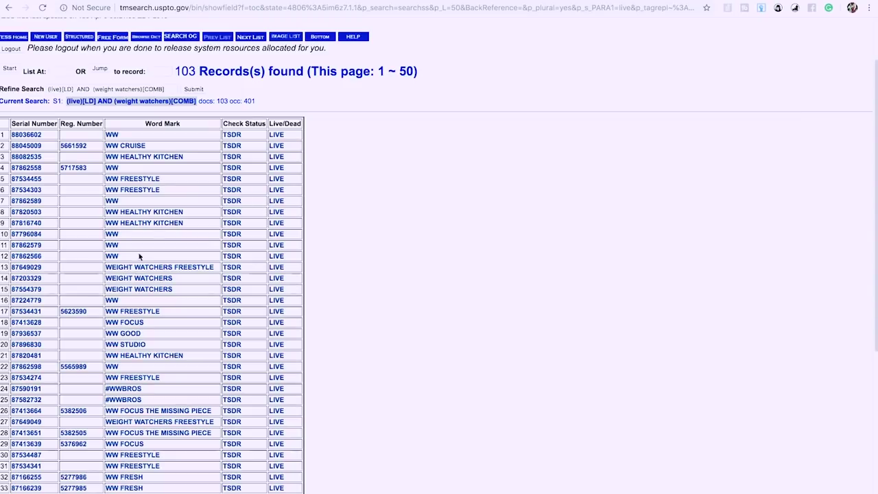
right_click(138, 283)
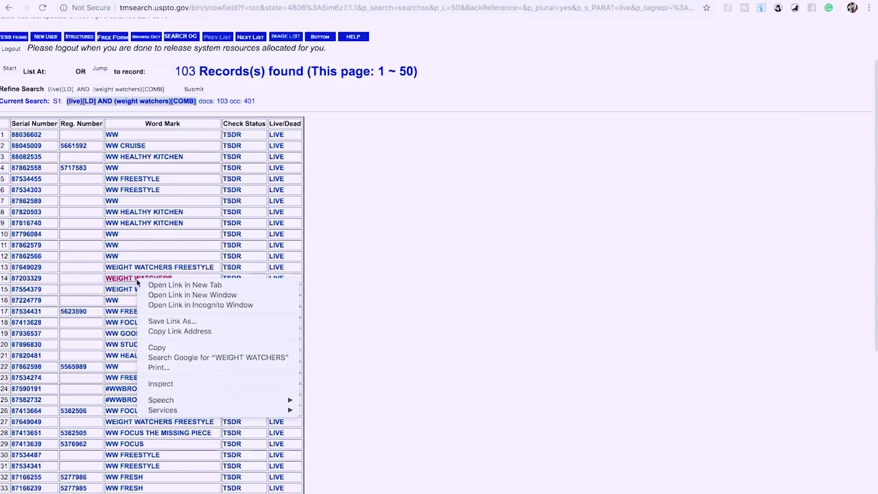
click(152, 285)
right_click(139, 291)
click(159, 295)
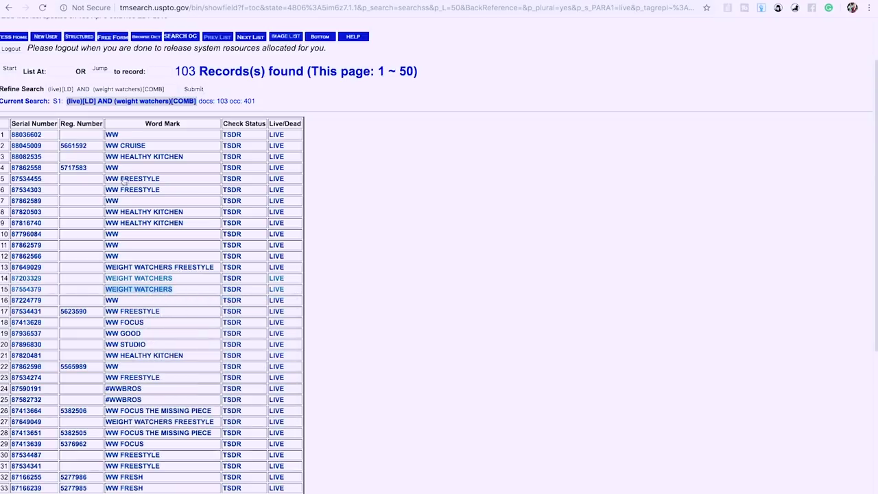
click(140, 280)
Open the Weight Watchers records 43 to 46 near the end of the results list, each in a new tab
scroll(146, 275, down, 1)
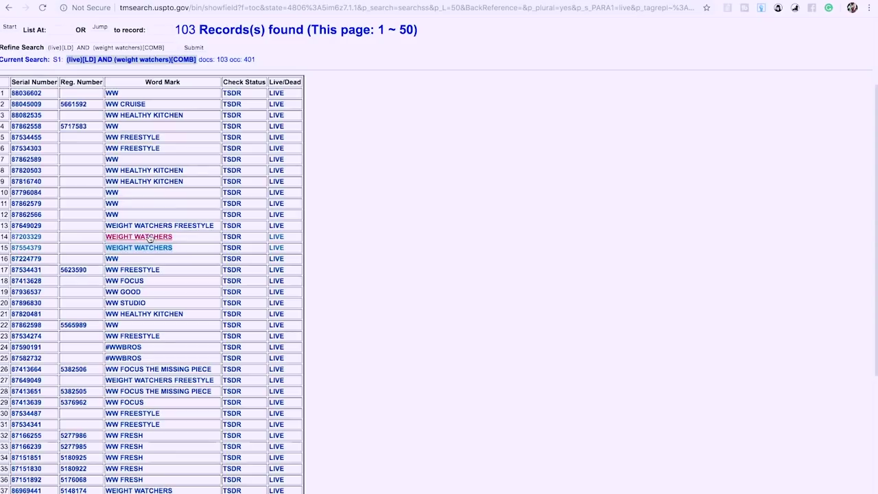
scroll(144, 273, down, 1)
scroll(145, 273, down, 3)
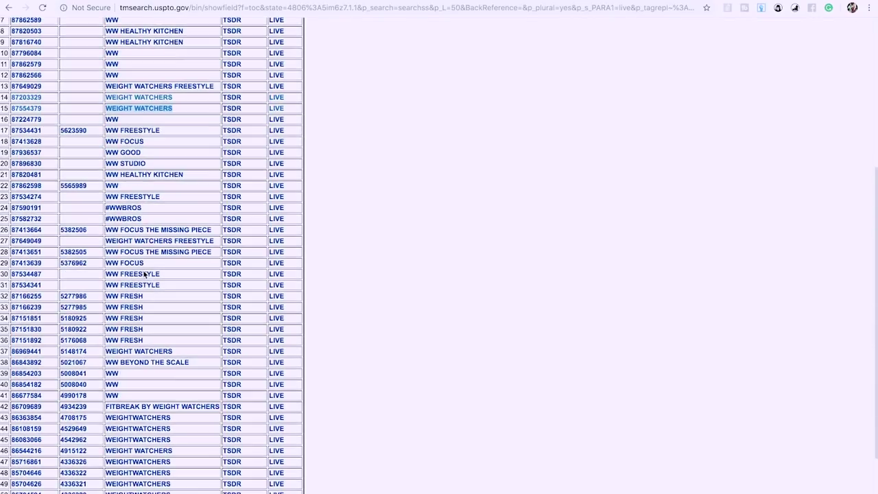
scroll(132, 294, down, 3)
right_click(132, 328)
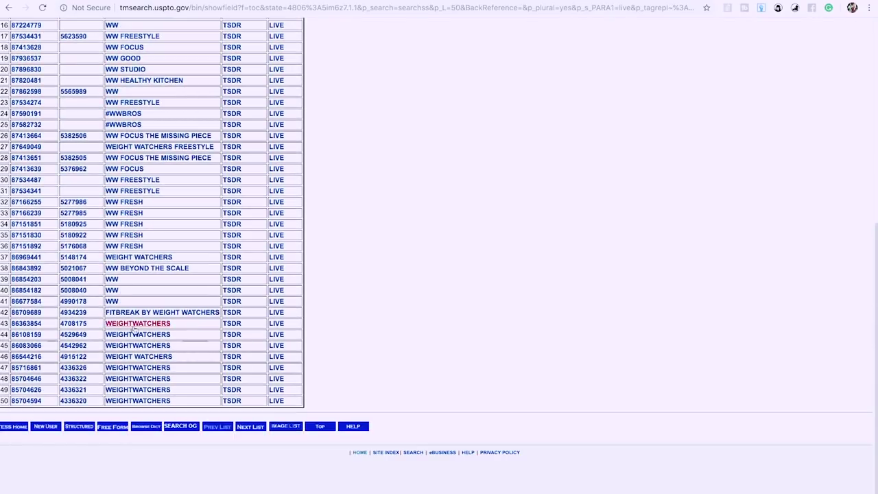
click(144, 330)
right_click(133, 335)
click(144, 341)
right_click(129, 349)
click(140, 352)
right_click(141, 358)
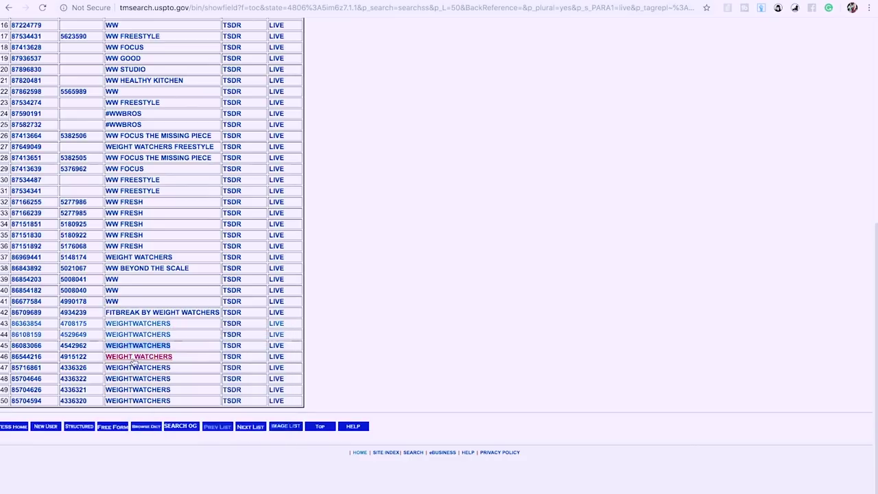
click(146, 363)
Open the last four WEIGHTWATCHERS records on the page, 47 to 50, each in a new tab
right_click(129, 369)
click(137, 373)
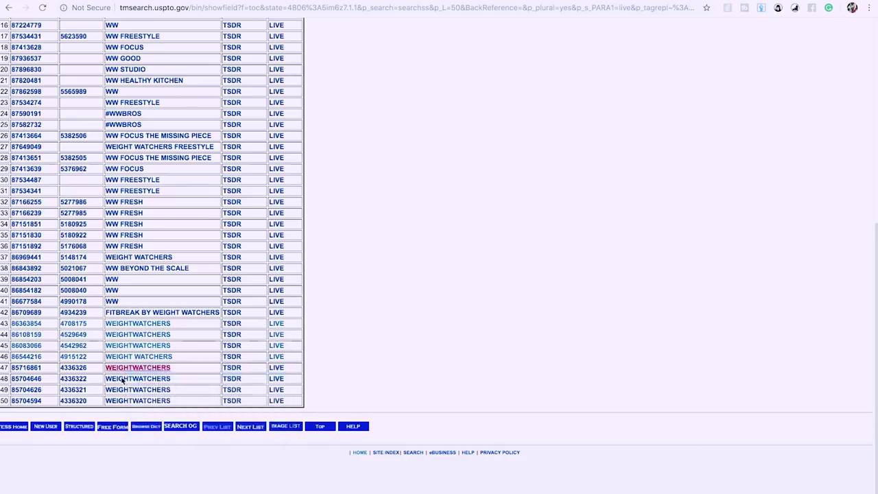
right_click(119, 379)
click(148, 378)
right_click(118, 389)
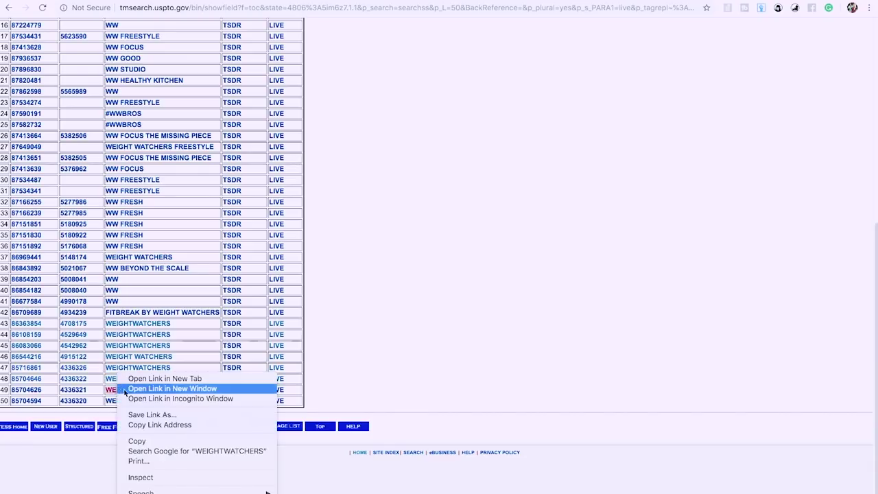
click(133, 382)
right_click(118, 400)
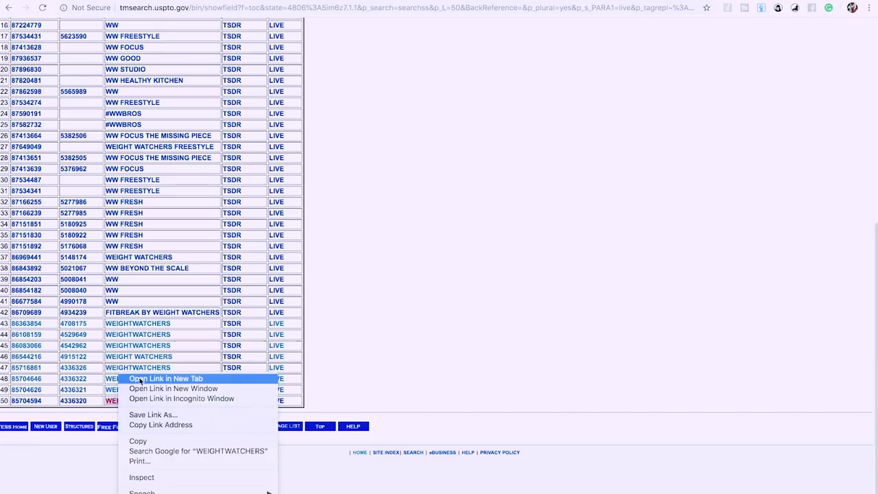
click(140, 379)
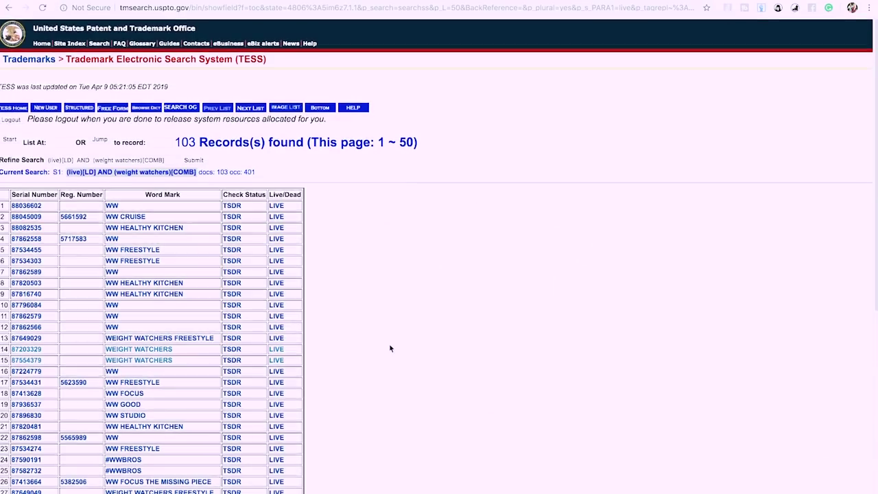
Review the results list, then examine the Goods and Services entries of the opened records 14, 15 and 43
scroll(393, 354, down, 1)
scroll(391, 347, down, 4)
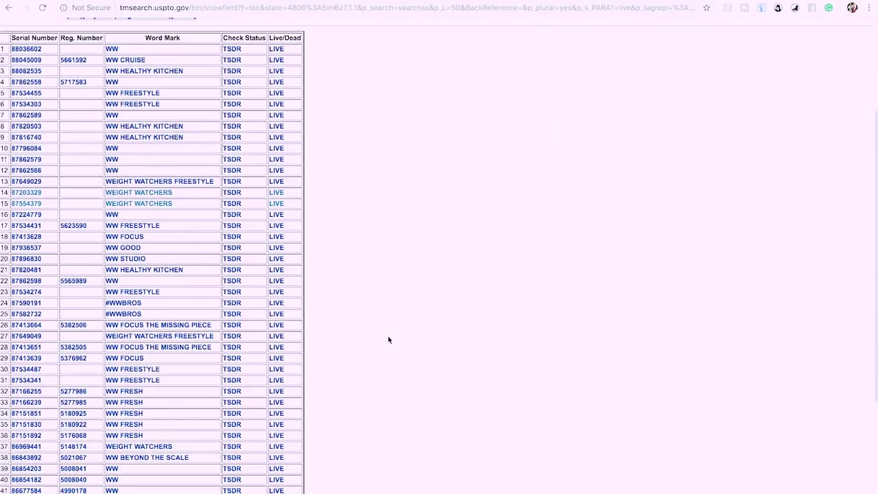
scroll(388, 340, down, 4)
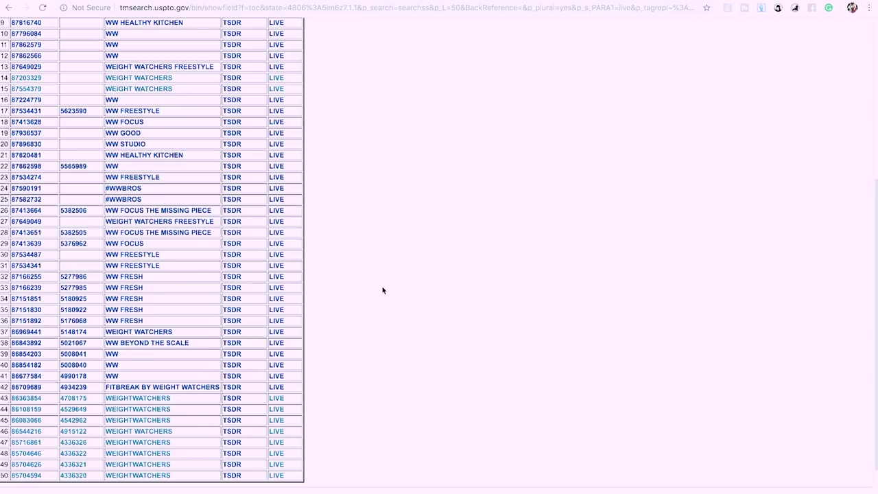
scroll(395, 349, up, 10)
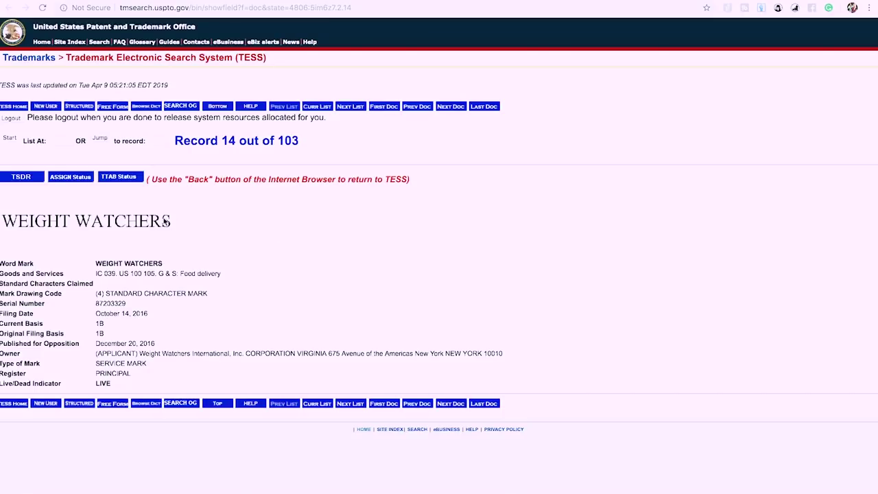
drag(221, 274, 180, 277)
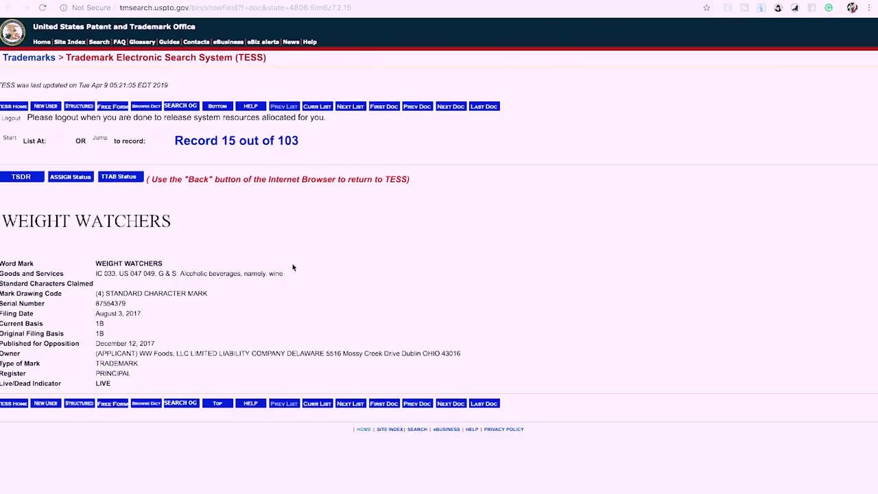
drag(283, 273, 209, 273)
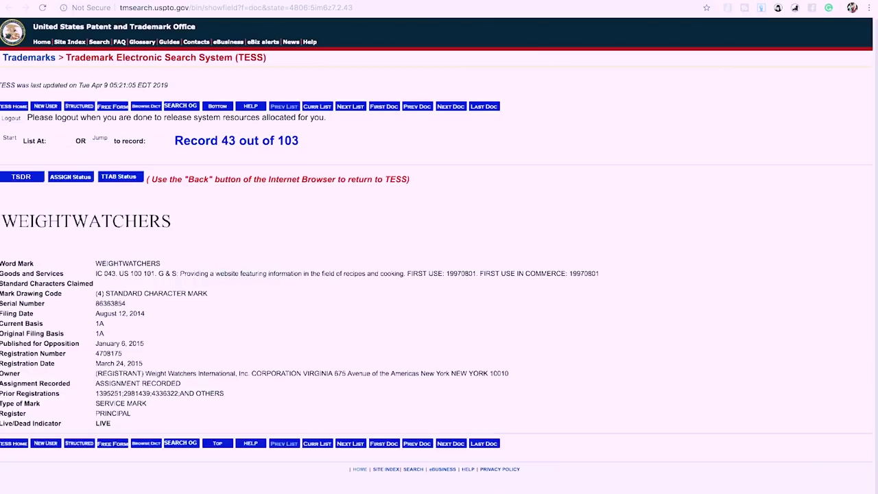
drag(210, 269, 409, 255)
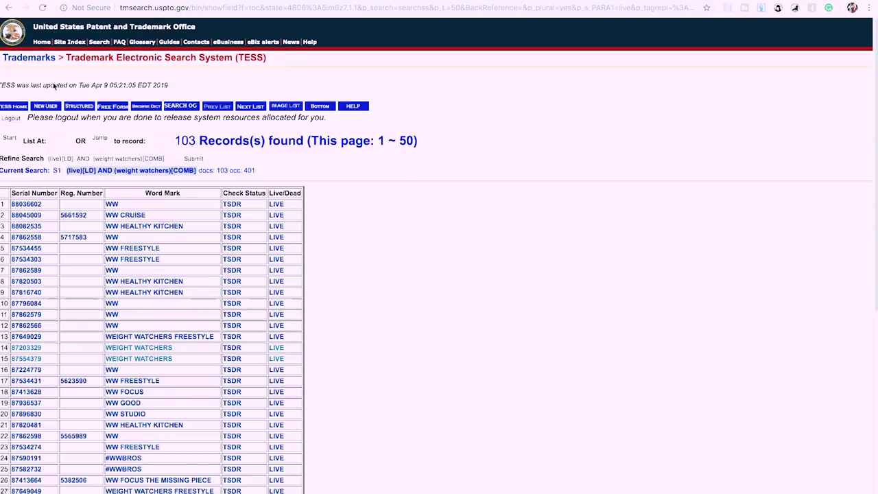
Return to the basic search form and search the live marks for "fortnite"
click(31, 60)
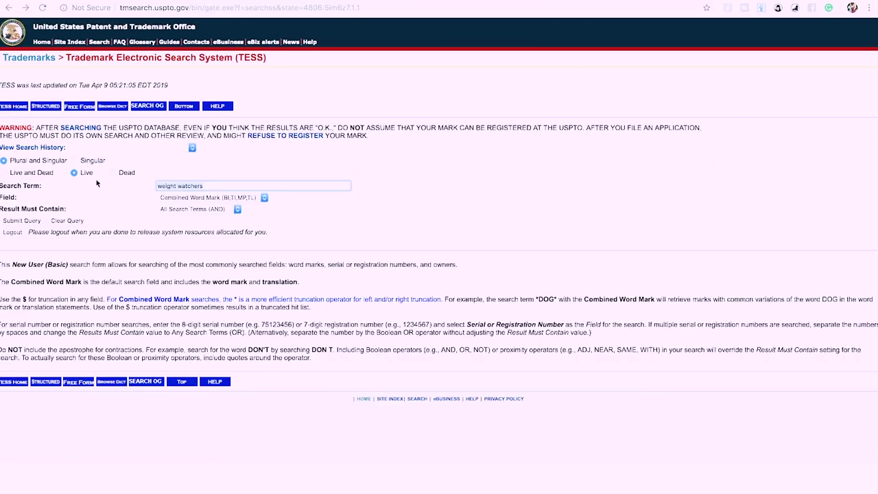
key(super+a)
text(fortnite)
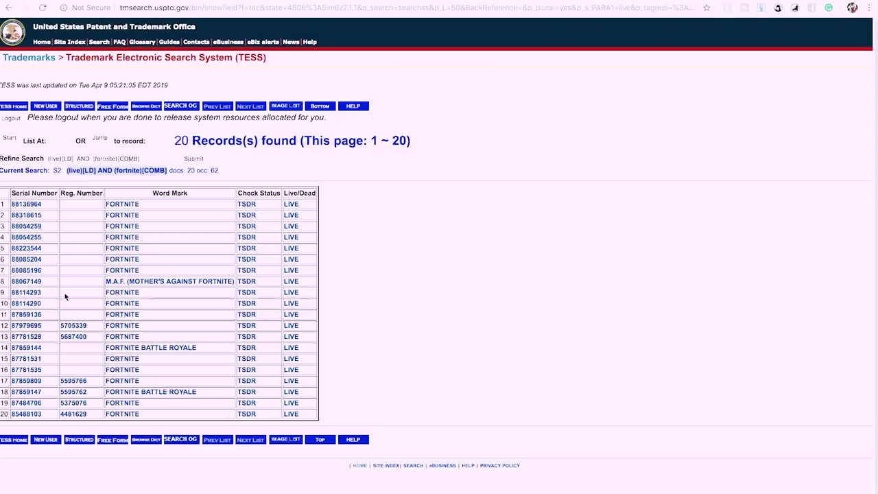
Open the FORTNITE records 1 to 4 from the results list, each in a new tab
right_click(137, 205)
click(147, 209)
right_click(119, 216)
click(125, 224)
right_click(125, 225)
click(134, 232)
right_click(125, 238)
click(129, 243)
Open the FORTNITE records 5 to 7 from the results list, each in a new tab
right_click(113, 251)
click(111, 249)
right_click(112, 249)
click(117, 254)
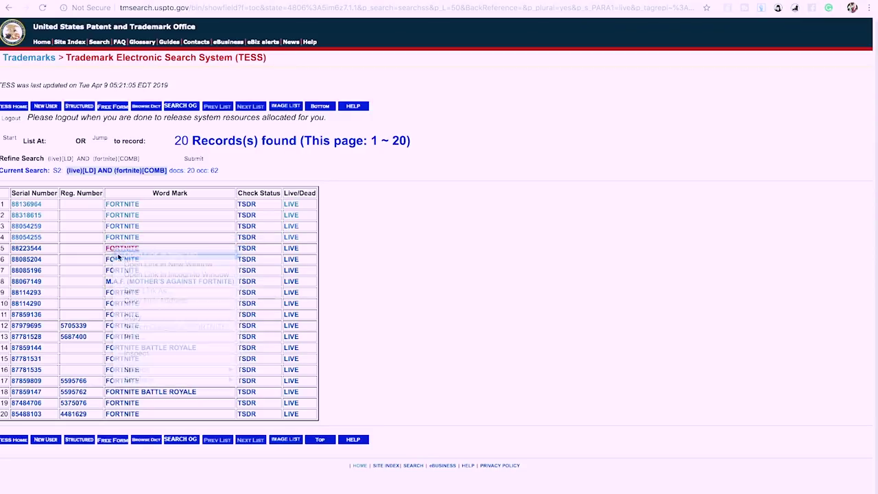
right_click(120, 260)
click(123, 266)
right_click(112, 270)
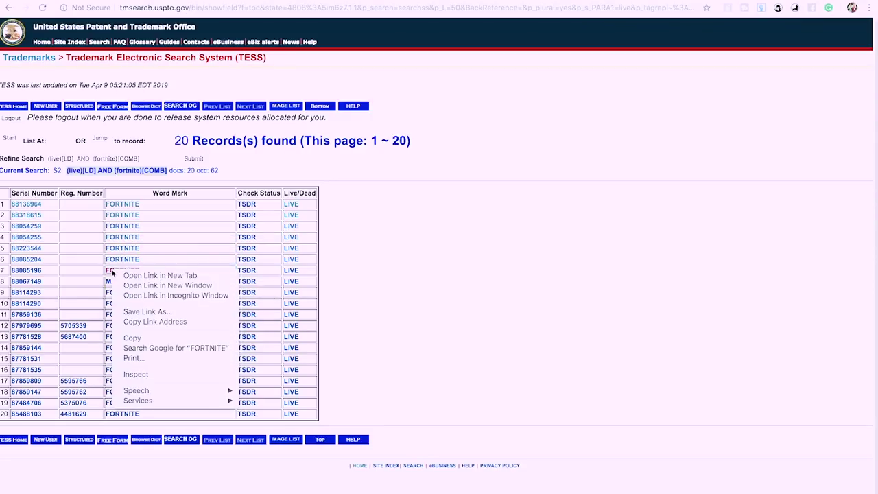
click(124, 278)
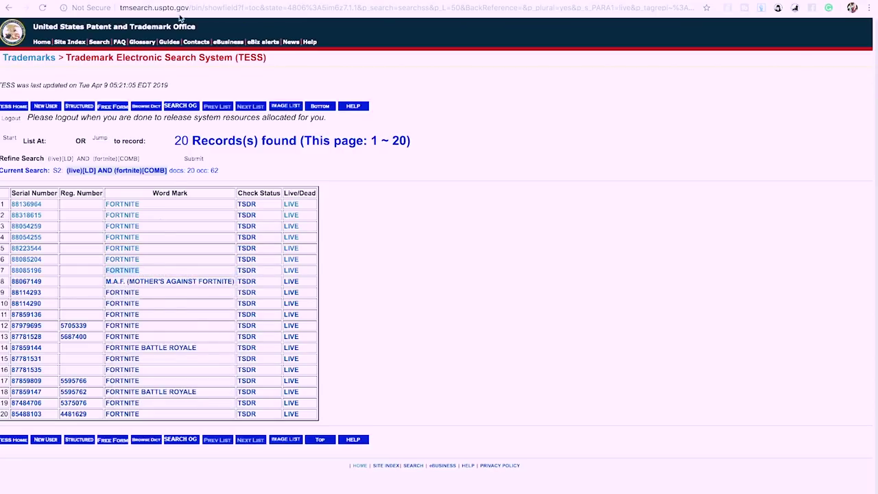
Examine the Goods and Services of FORTNITE records 1 and 2, highlighting the IC 006 to IC 016 entries in record 2
click(160, 3)
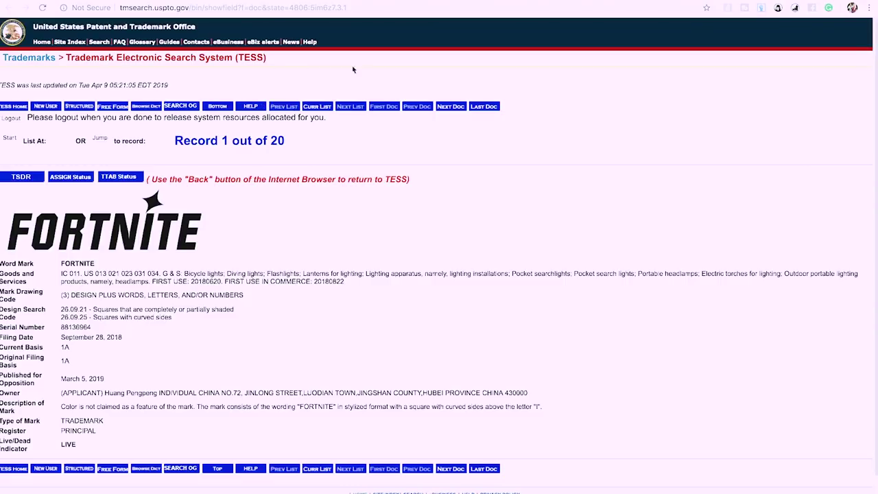
key(ctrl+Tab)
drag(238, 272, 447, 331)
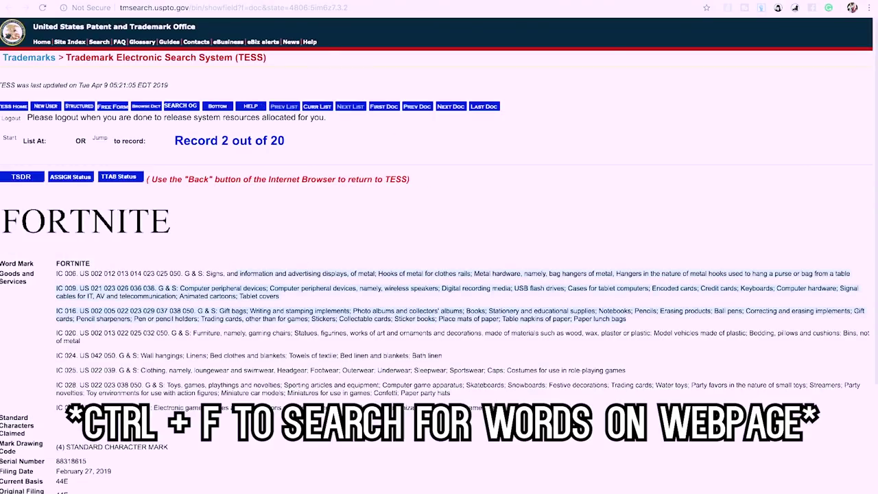
Search the pages of FORTNITE records 3 and 4 for the word "book"
key(ctrl+Tab)
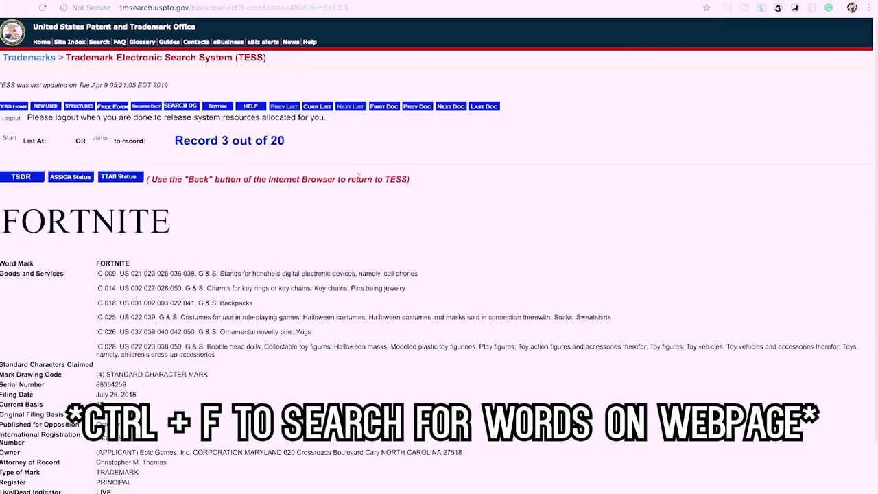
key(ctrl+f)
text(book)
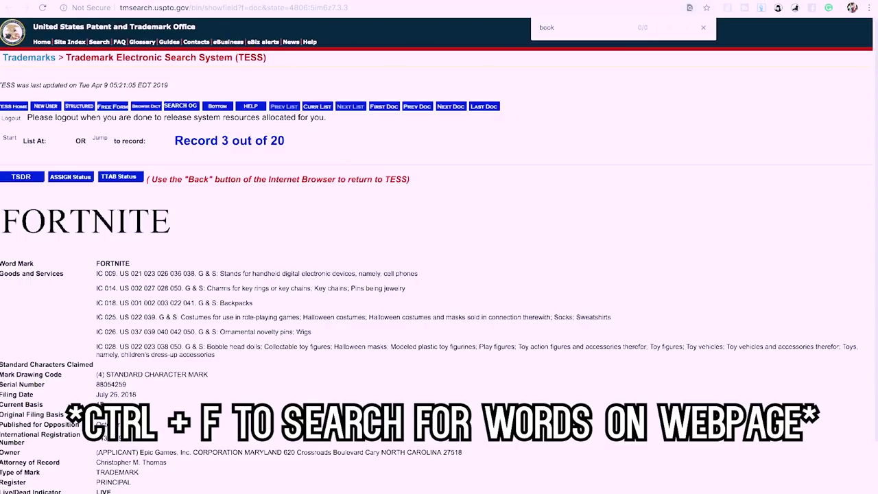
key(ctrl+Tab)
key(ctrl+f)
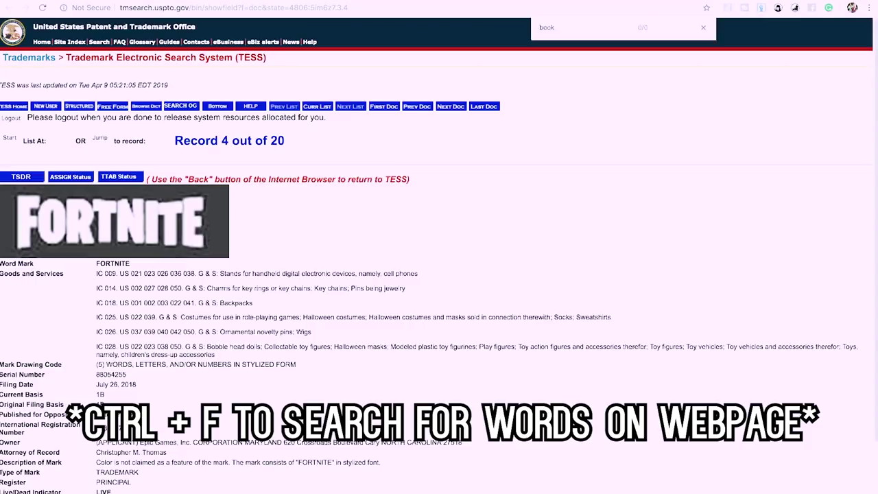
text(book)
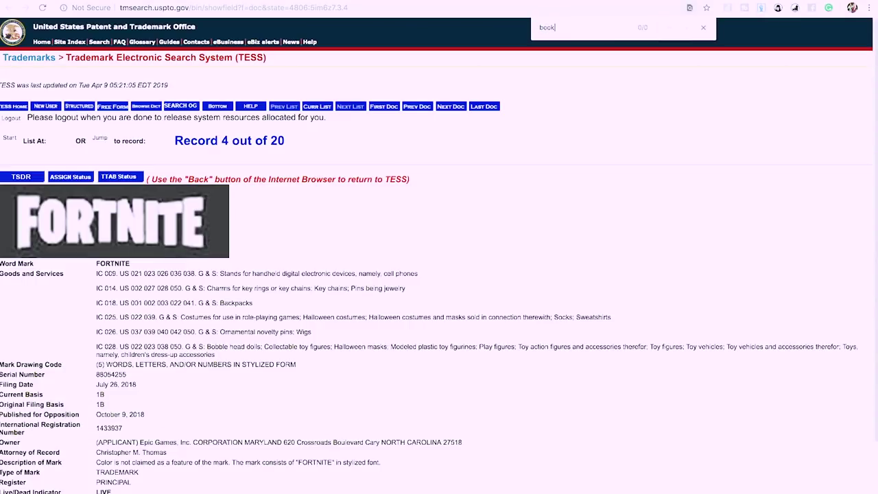
Search the pages of FORTNITE records 5, 6 and 7 for the word "book"
key(ctrl+Tab)
text(book)
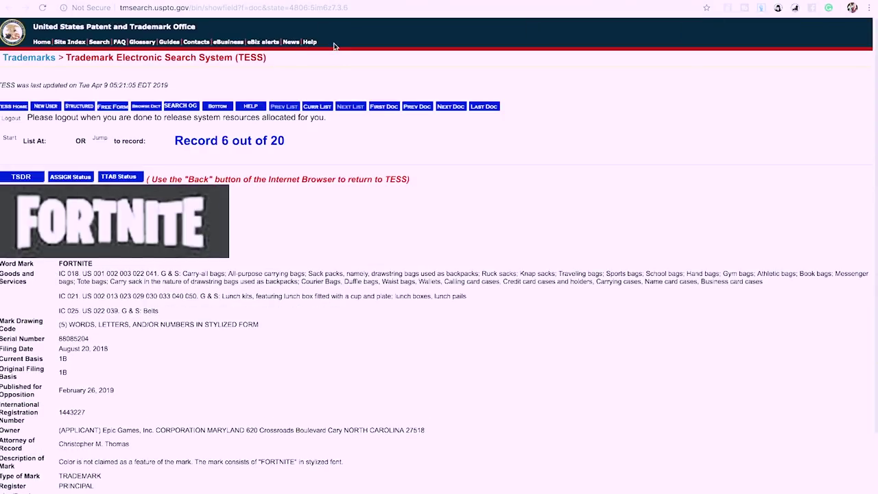
key(ctrl+f)
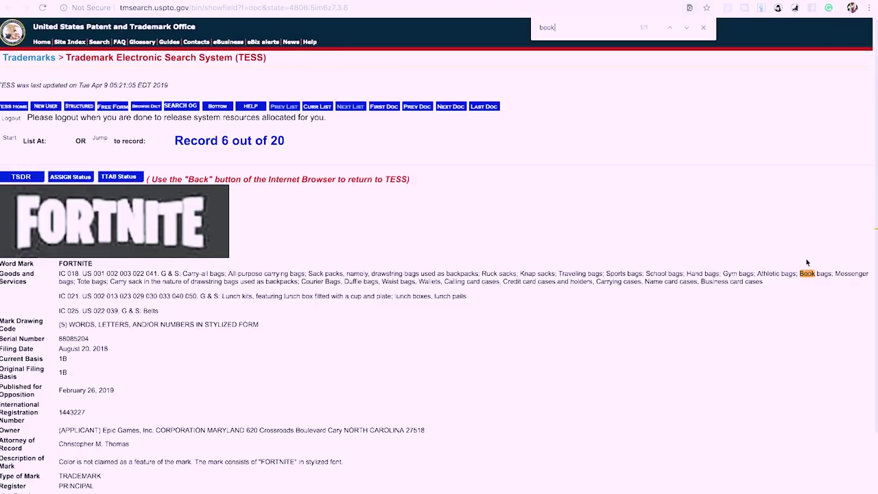
click(450, 106)
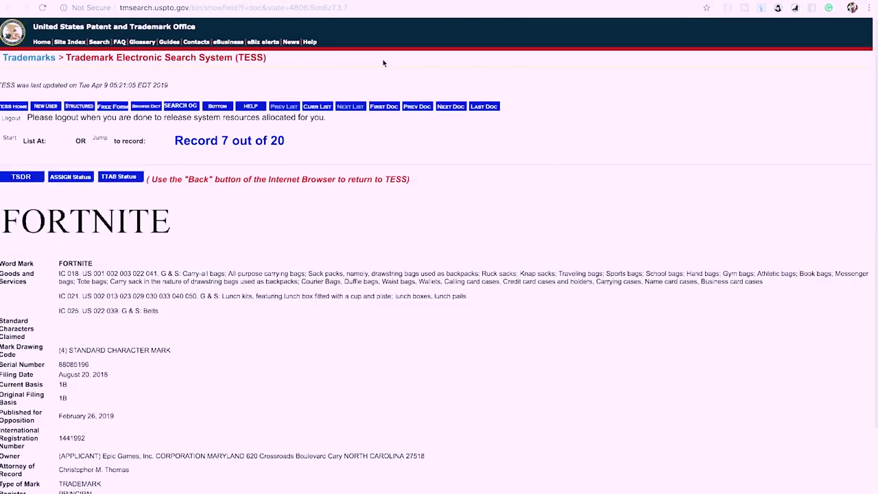
key(super+f)
text(book)
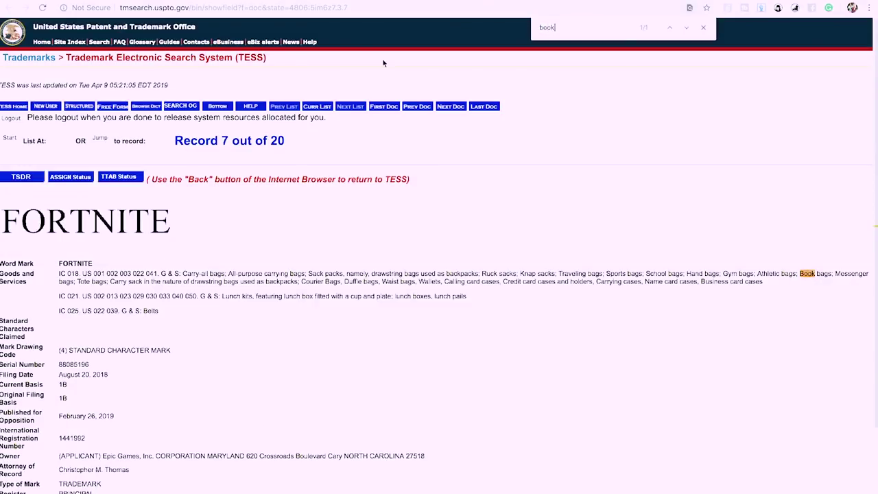
Return to the fortnite results list and open records 9 to 13, each in a new tab
click(317, 106)
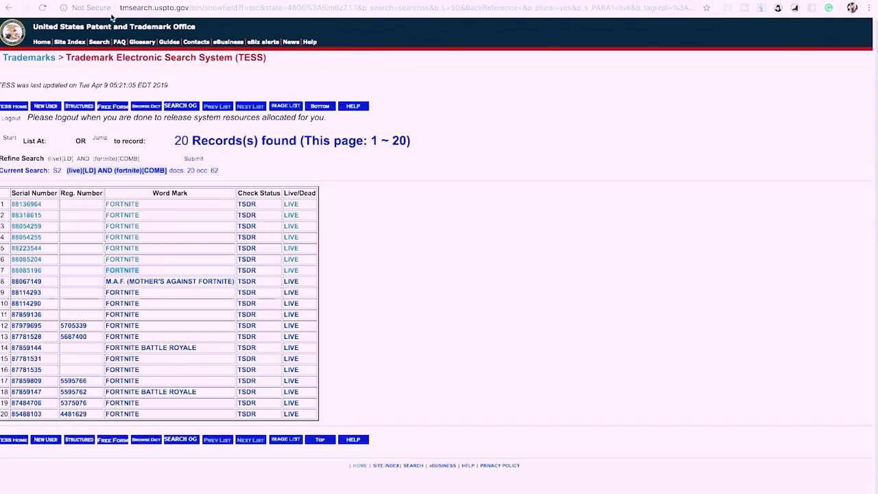
right_click(113, 292)
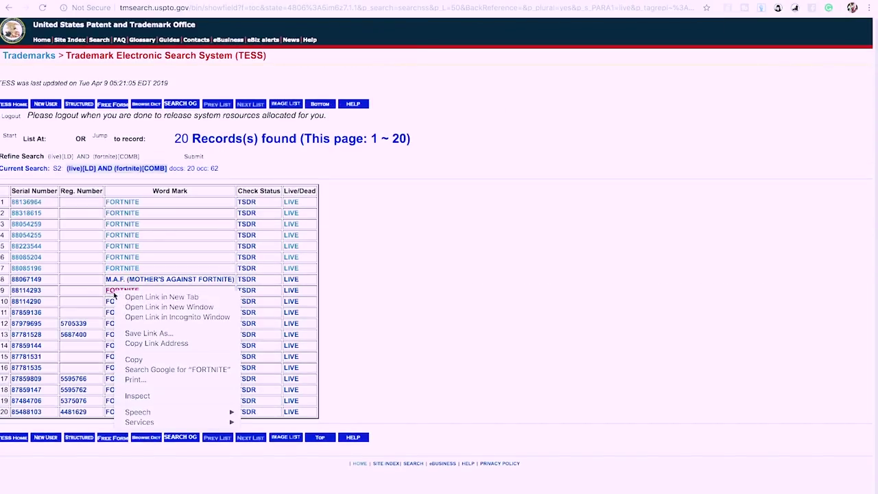
click(120, 297)
right_click(122, 305)
click(123, 307)
right_click(116, 312)
click(122, 318)
right_click(113, 328)
click(124, 331)
right_click(117, 335)
click(131, 338)
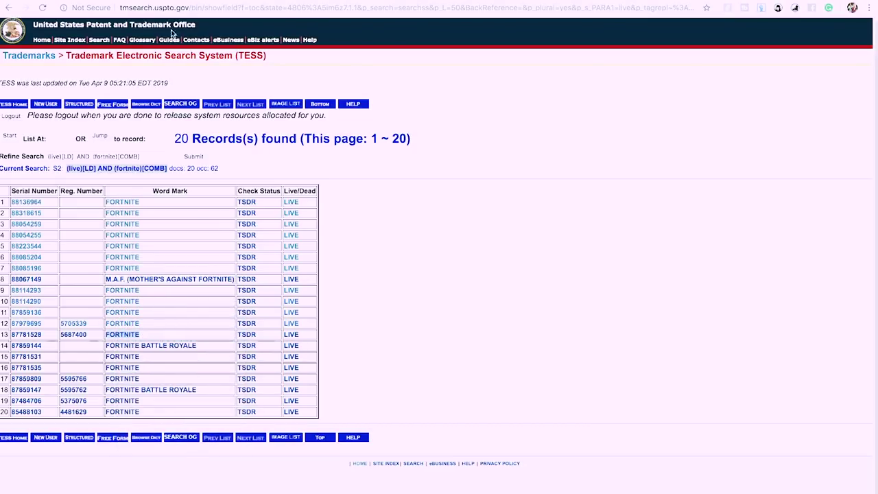
Search the pages of FORTNITE records 9 and 10 for the word "book"
key(ctrl+Tab)
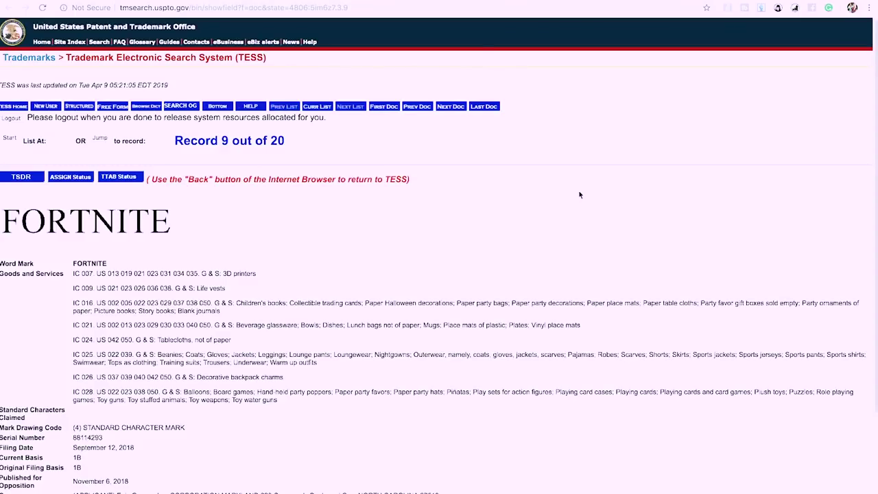
key(ctrl+f)
text(book)
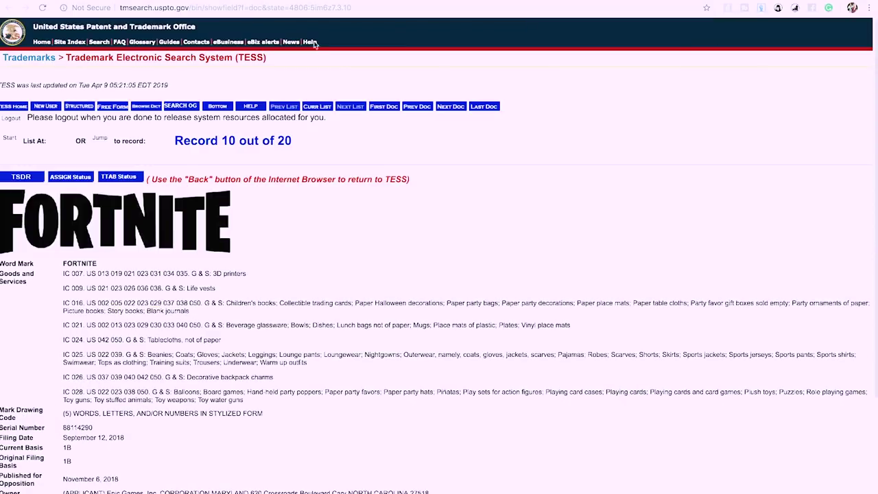
key(ctrl+f)
text(book)
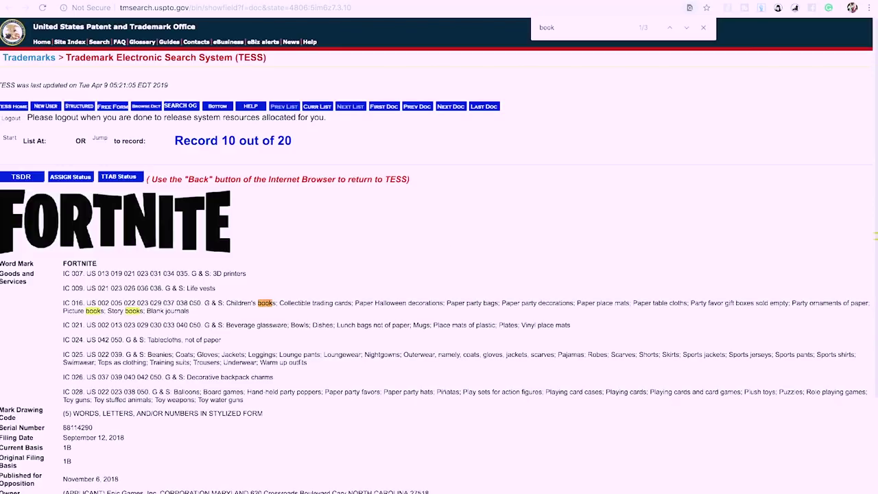
Search FORTNITE record 11 for "book" and highlight its IC 016 goods description
click(451, 106)
key(ctrl+f)
text(book)
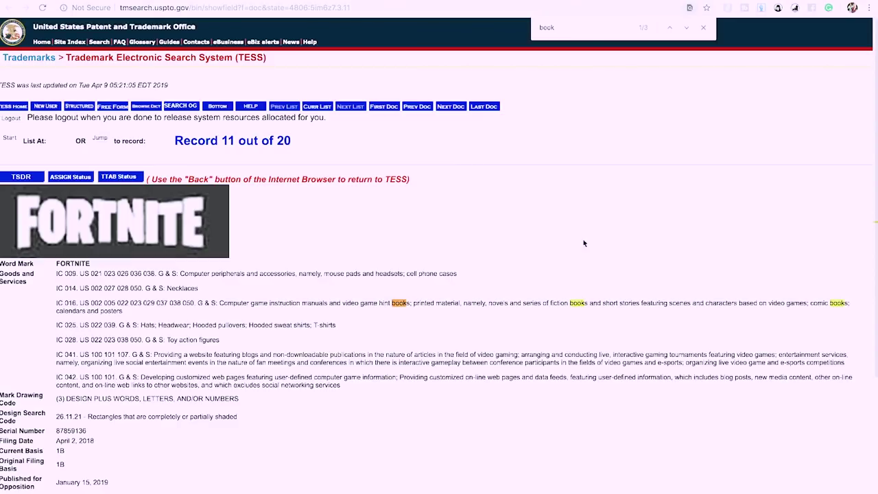
drag(220, 302, 426, 312)
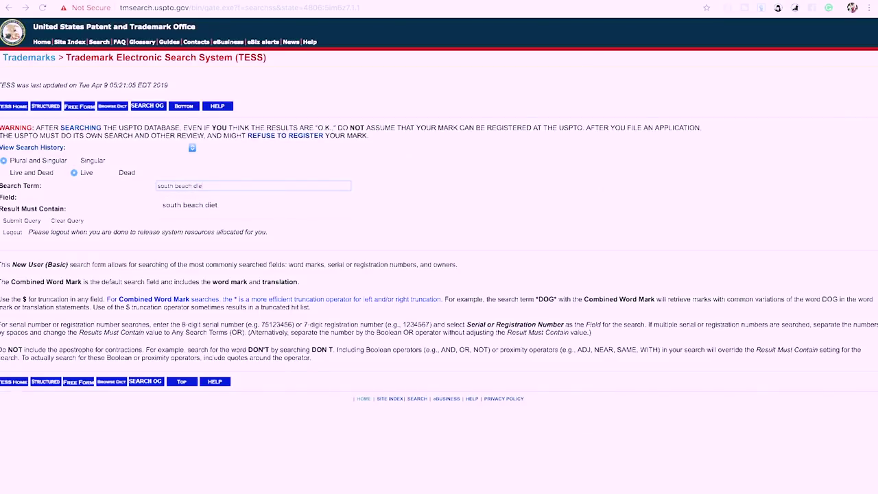
Search the live marks for "south beach diet" and open record 8 from the results in a new tab
text(t)
key(Return)
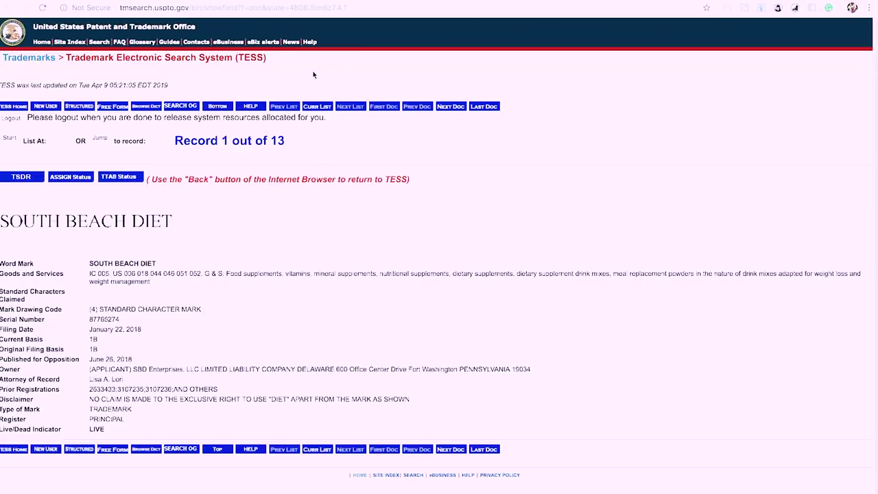
click(8, 8)
right_click(136, 280)
click(183, 286)
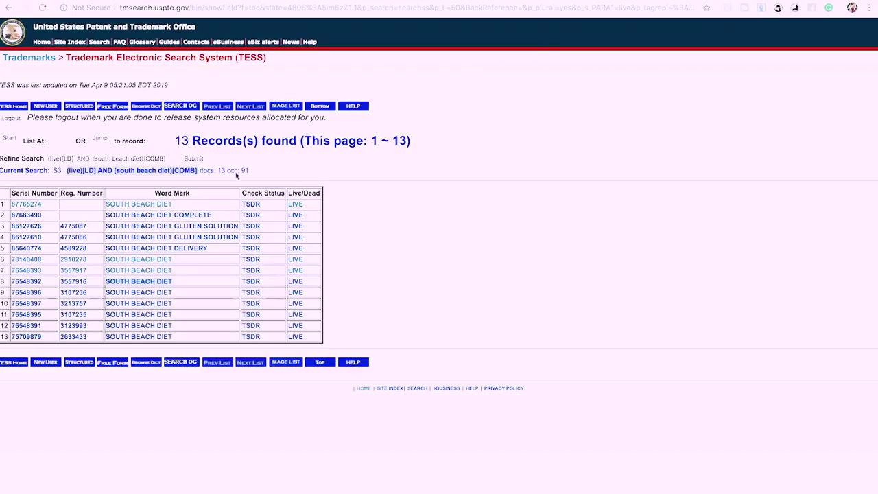
Examine the Goods and Services of SOUTH BEACH DIET record 6, then go back to the results list
key(super+bracketright)
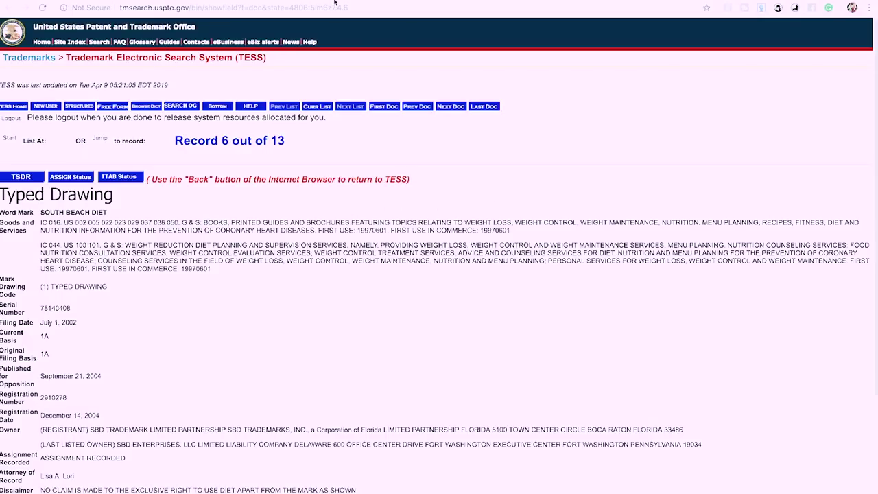
key(alt+Left)
key(alt+Left)
key(alt+Left)
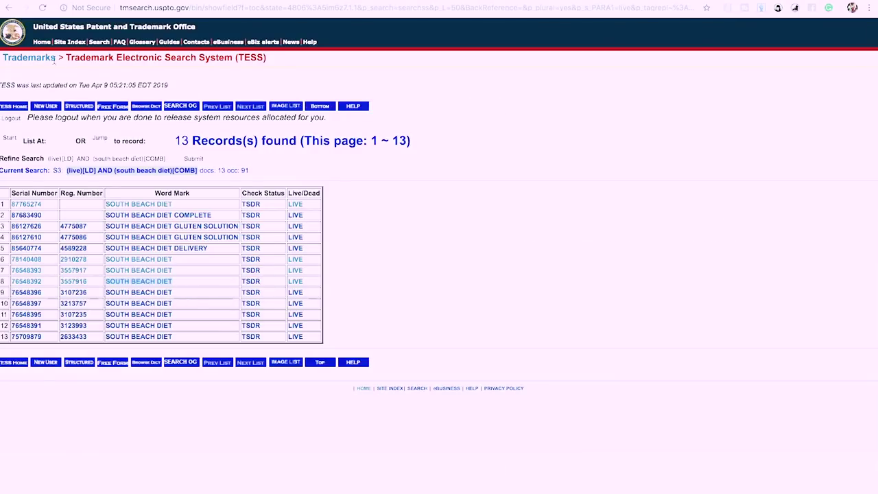
Return to the basic search form and clear the search term
click(7, 10)
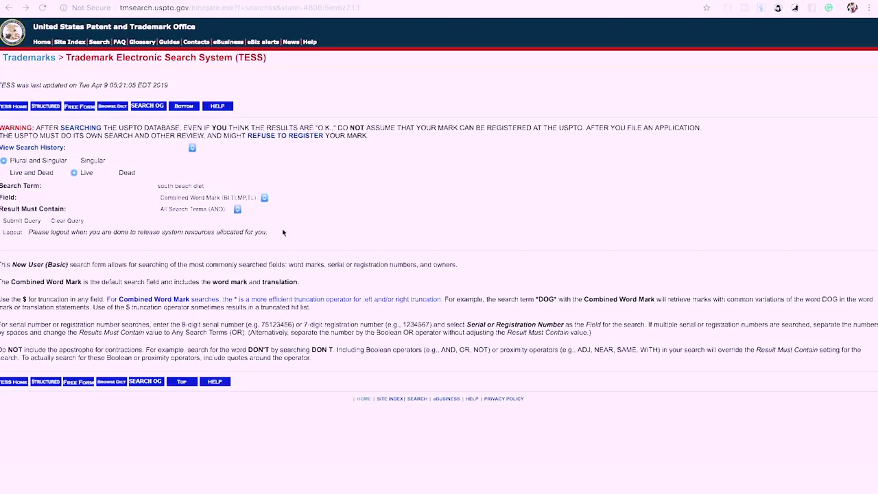
triple_click(223, 184)
key(BackSpace)
click(488, 218)
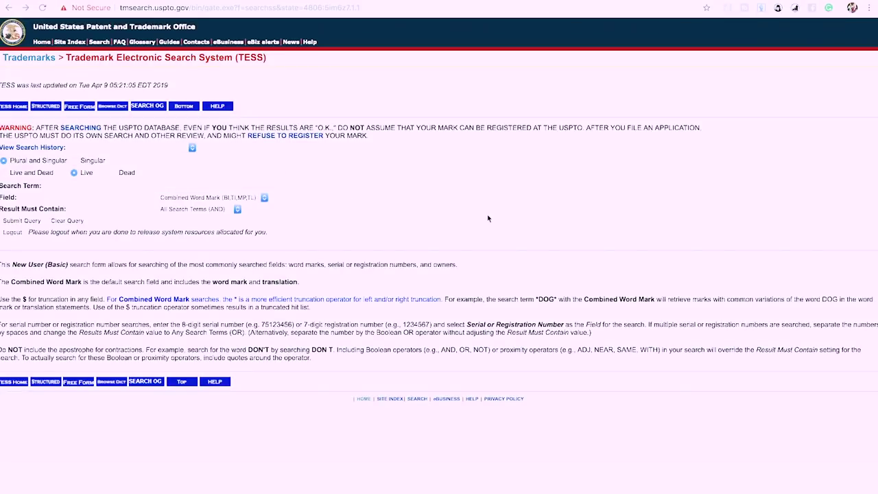